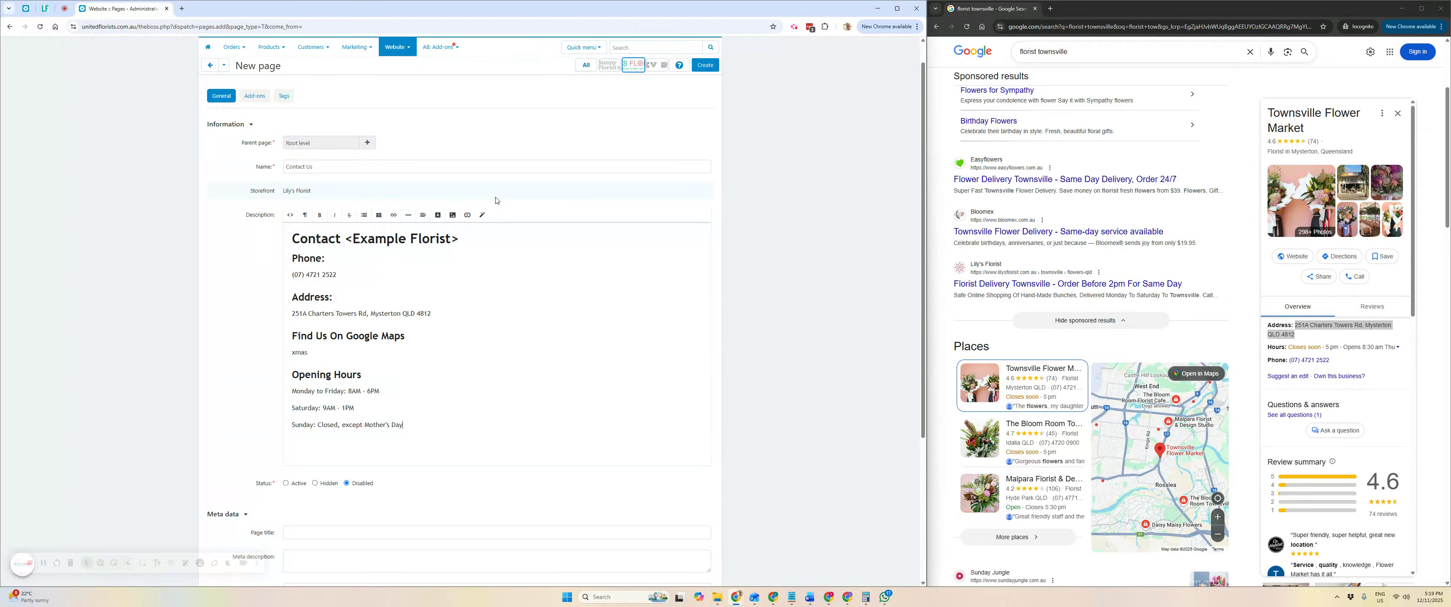
Select the 'xmas' placeholder under Find Us On Google Maps and open Townsville florist results in Google Maps.
scroll(1103, 267, down, 5)
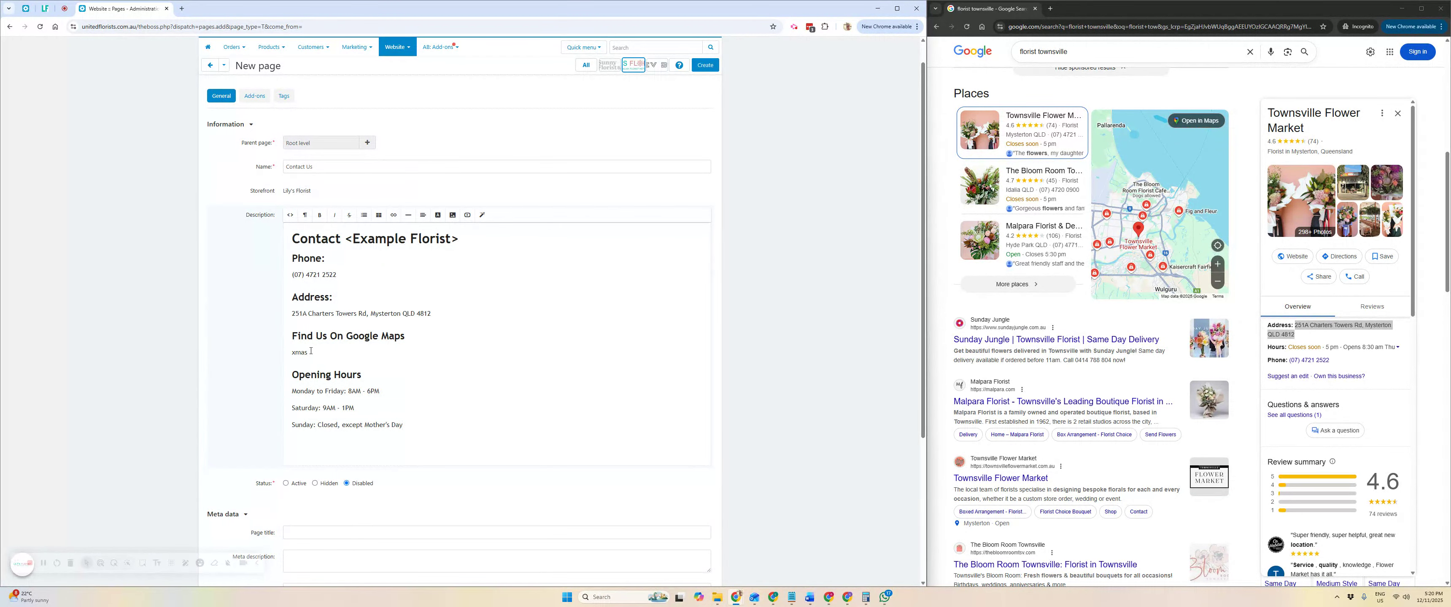
drag(311, 351, 292, 352)
click(317, 340)
drag(292, 333, 412, 339)
drag(311, 355, 285, 354)
mouse_move(1042, 120)
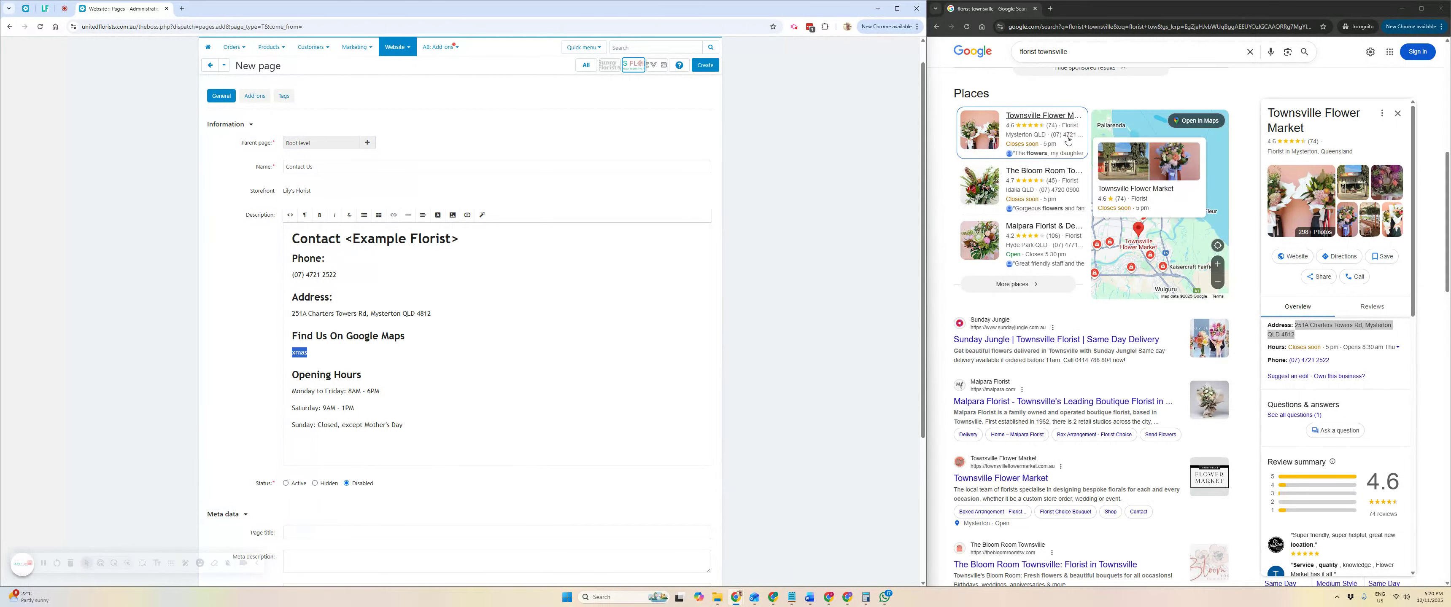
click(1209, 122)
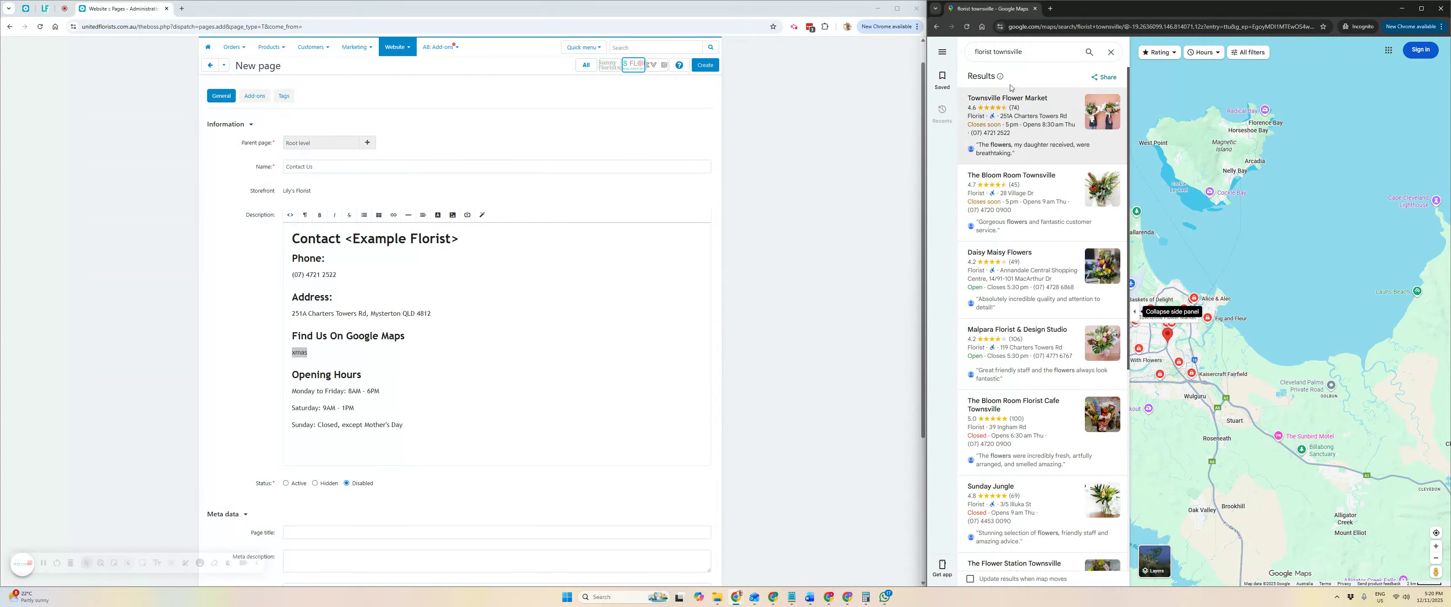
Copy Townsville Flower Market's embed-map HTML and switch the CS-Cart description to HTML source.
click(1037, 129)
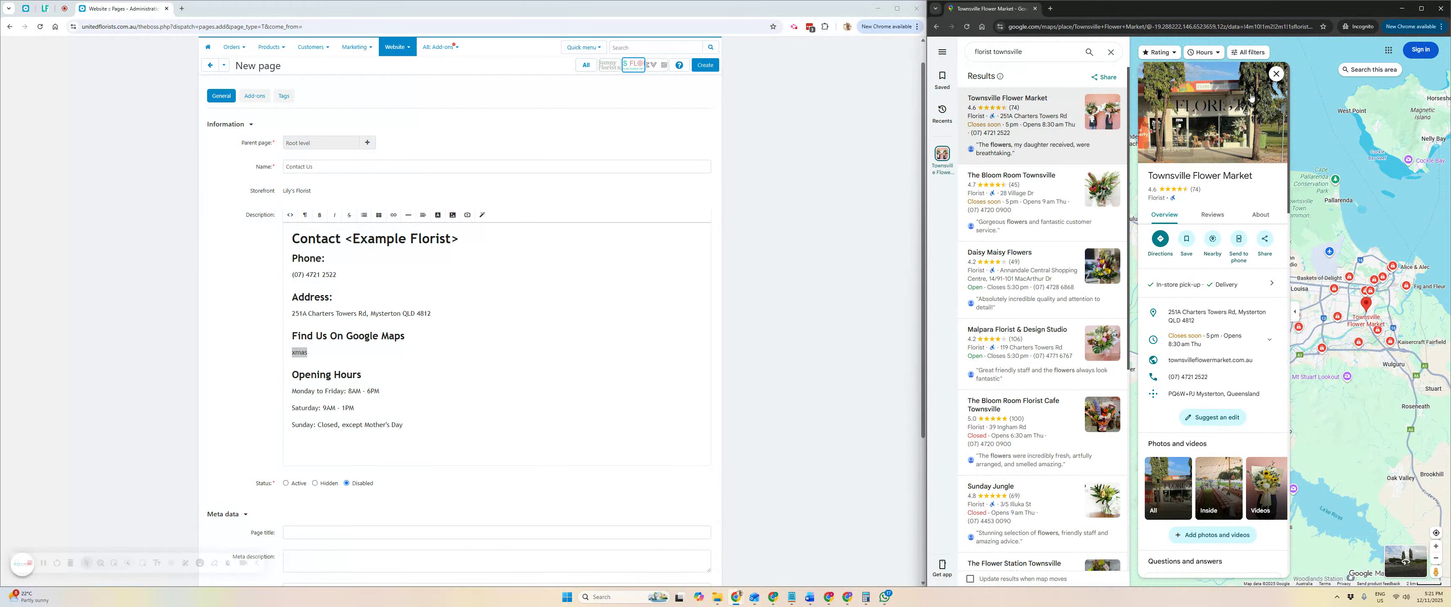
click(1265, 240)
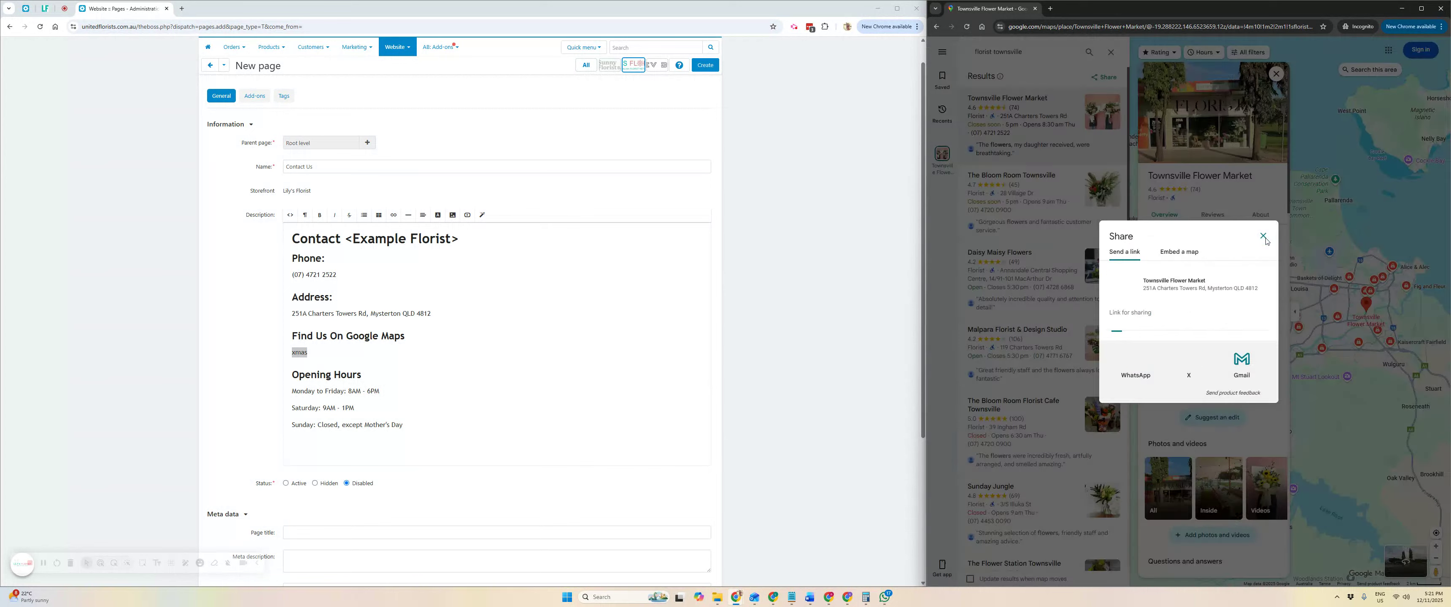
click(1183, 257)
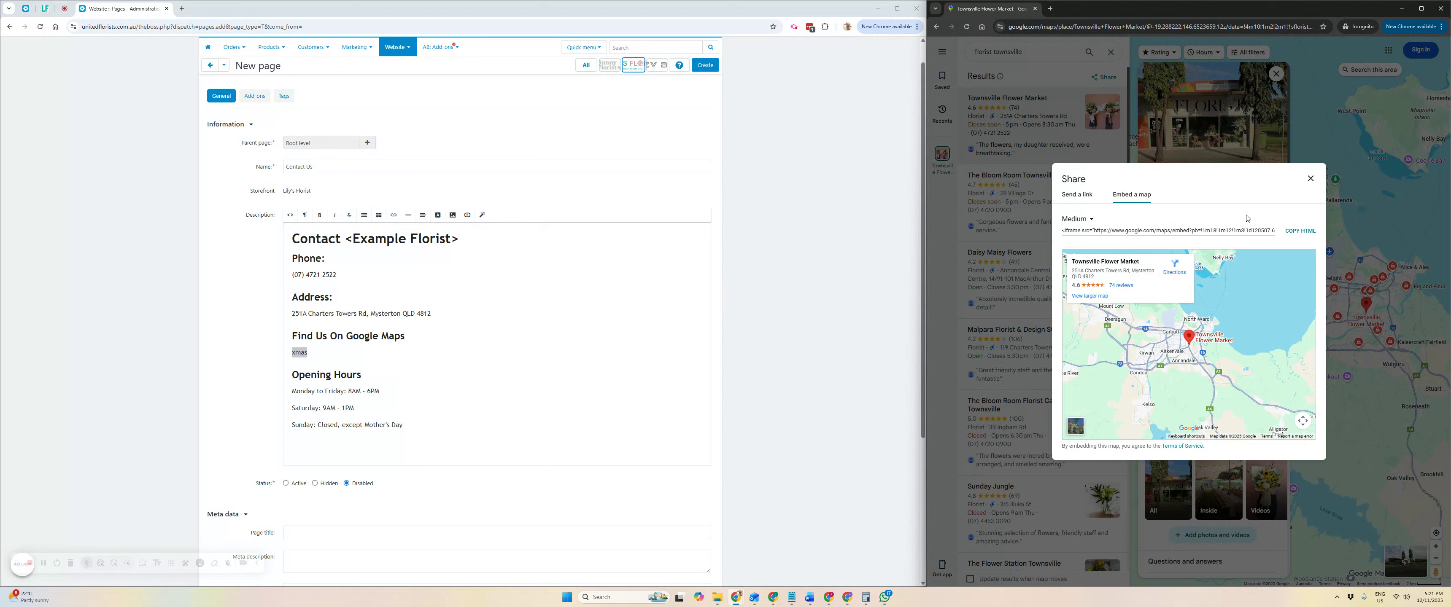
click(1305, 233)
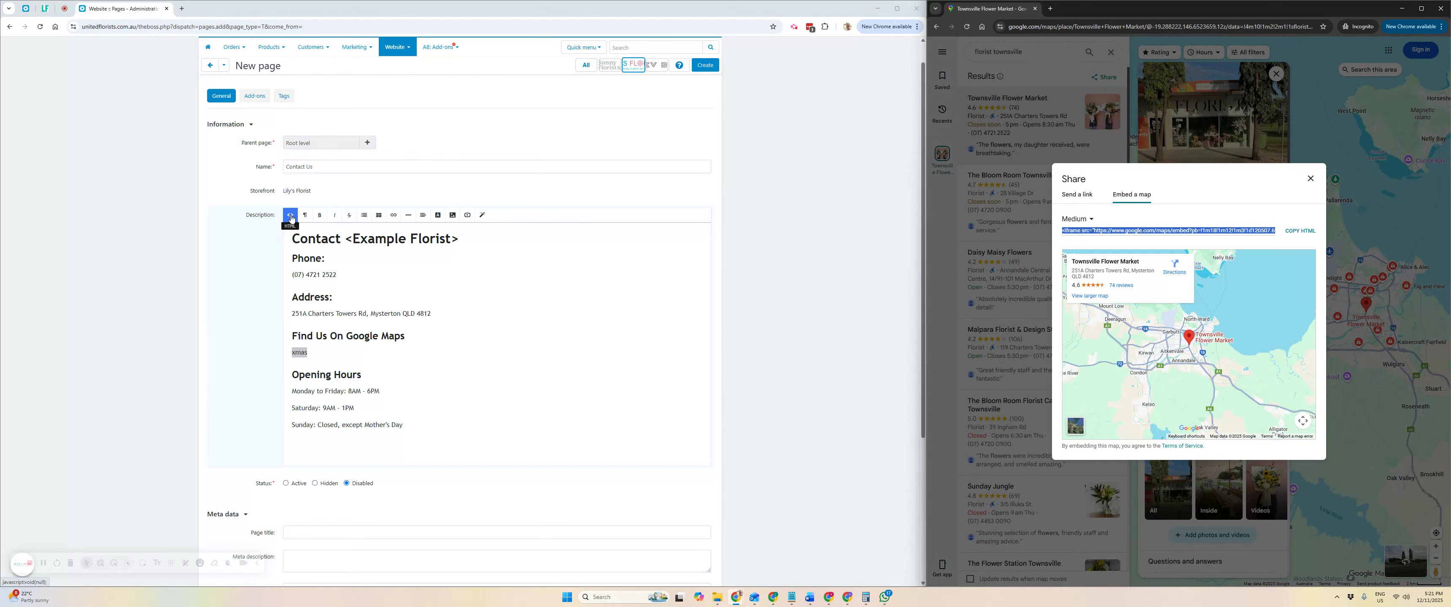
click(291, 217)
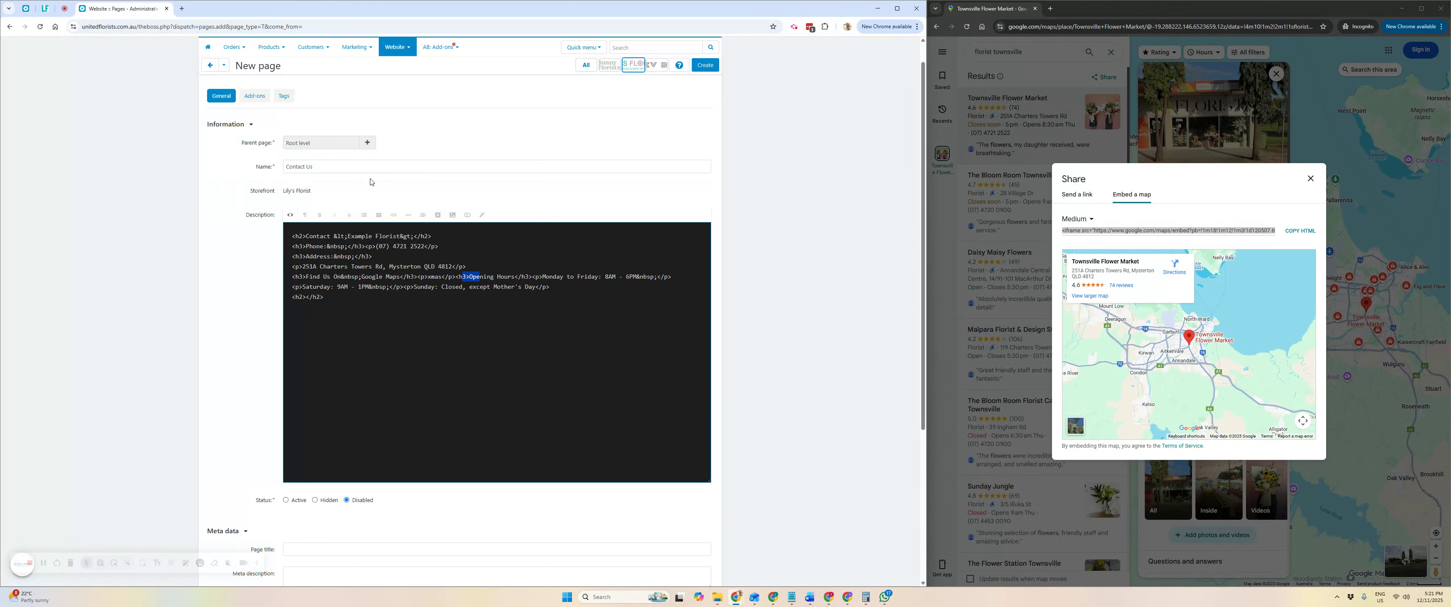
Search the HTML source for 'xmas' and select the opening '<p' tag before it.
key(ctrl+f)
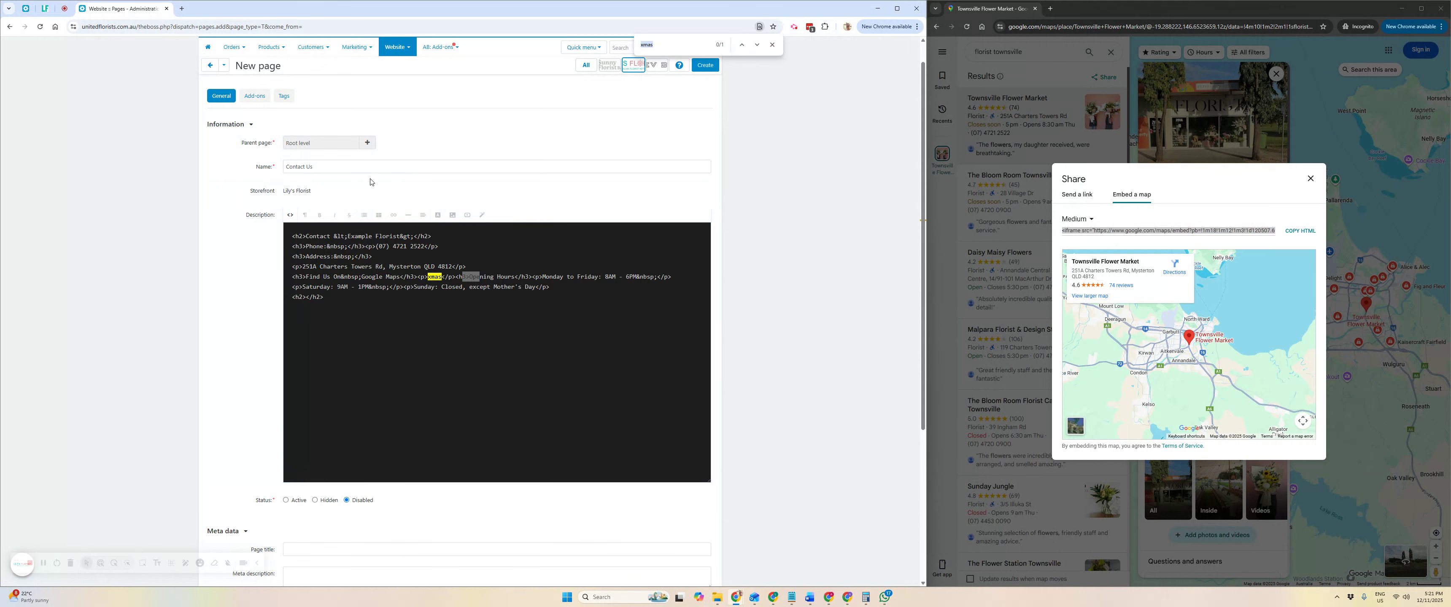
click(489, 278)
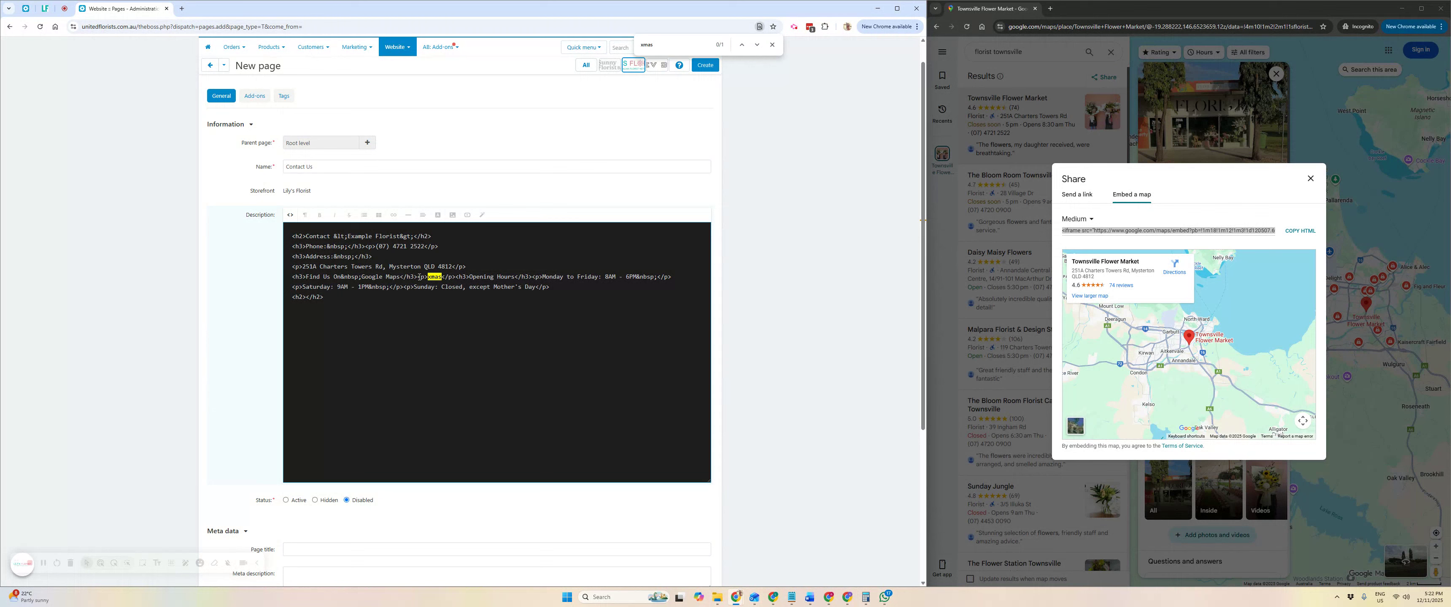
drag(418, 276, 456, 277)
Toggle between formatted and HTML source views to locate the 'xmas' placeholder.
click(290, 214)
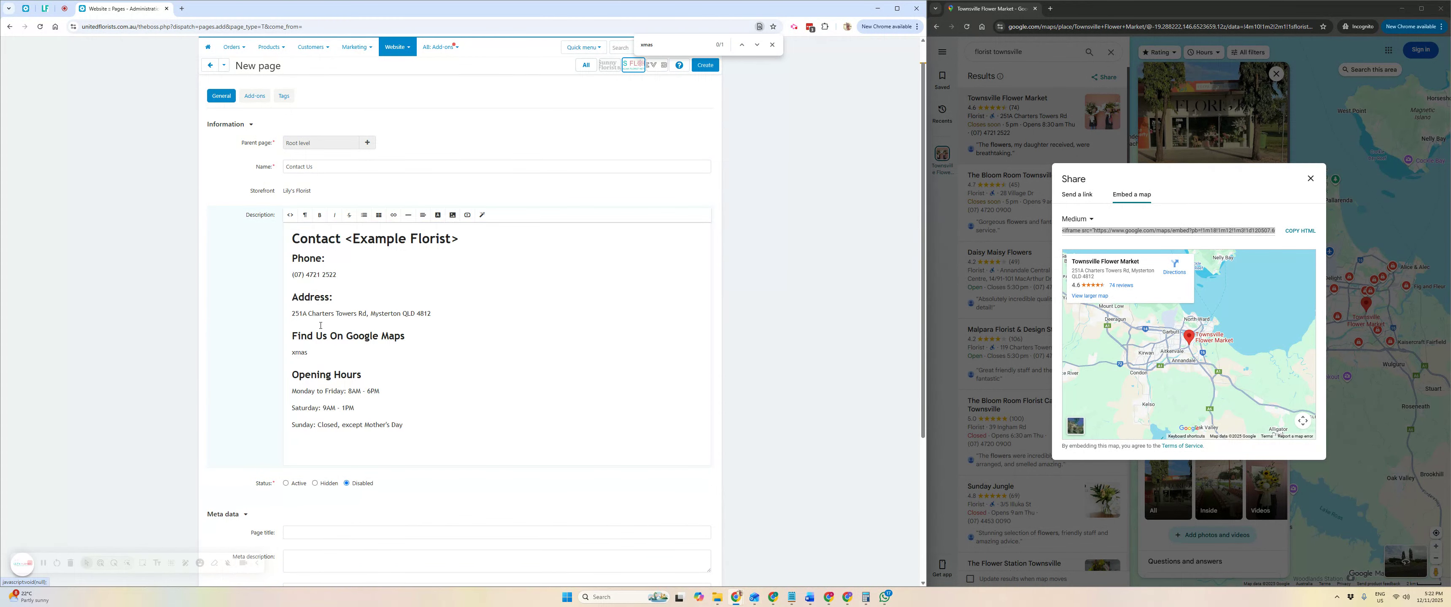
click(290, 215)
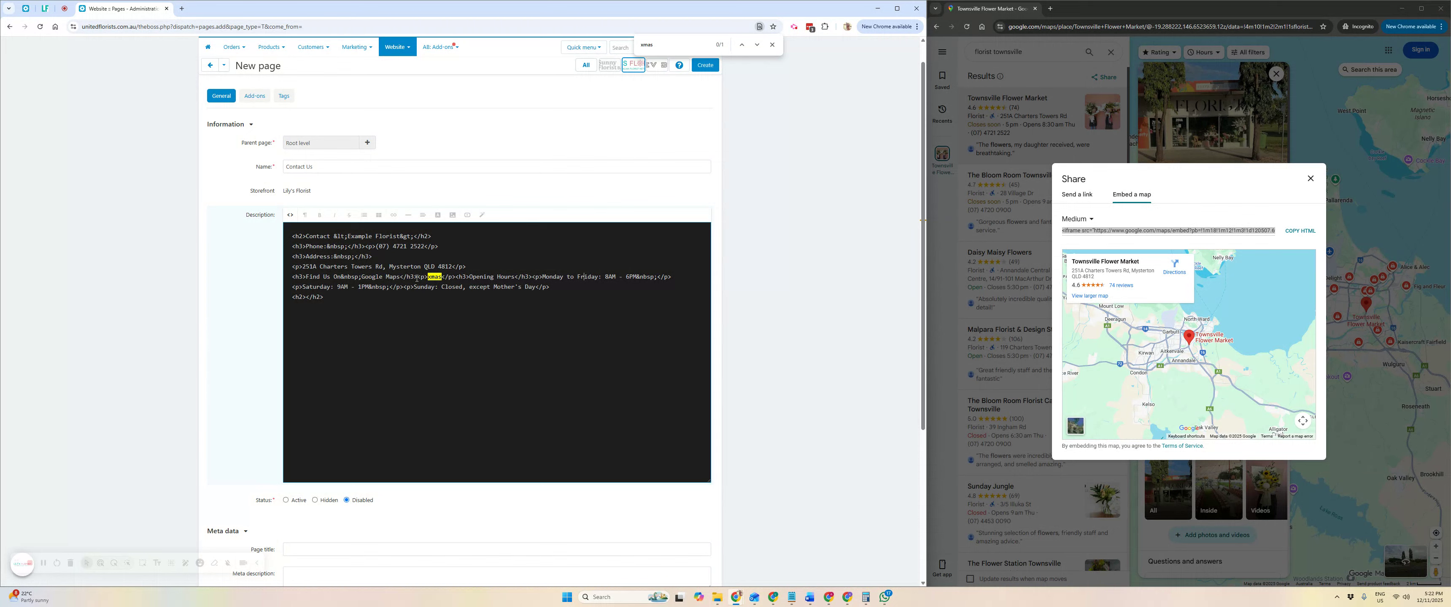
click(289, 215)
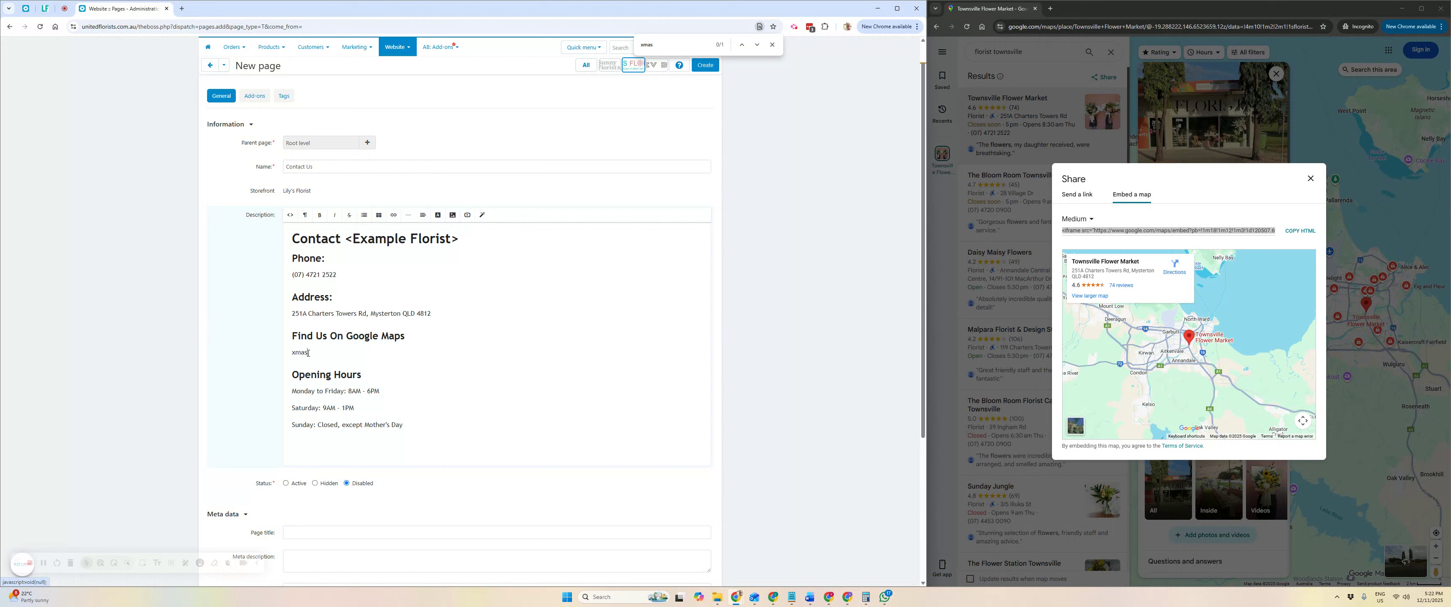
drag(308, 353, 290, 351)
click(290, 215)
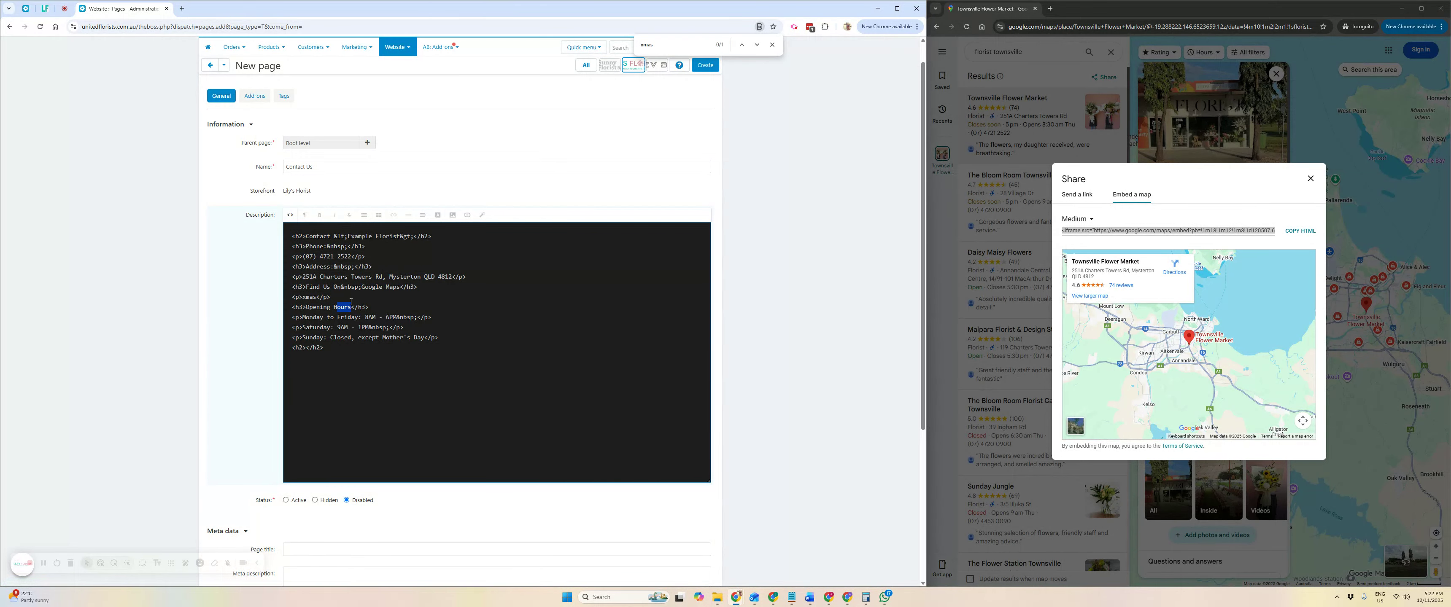
Select the '<p>xmas</p>' source line and paste the Google Maps iframe code over it.
click(338, 297)
drag(328, 297, 288, 297)
click(294, 300)
key(BackSpace)
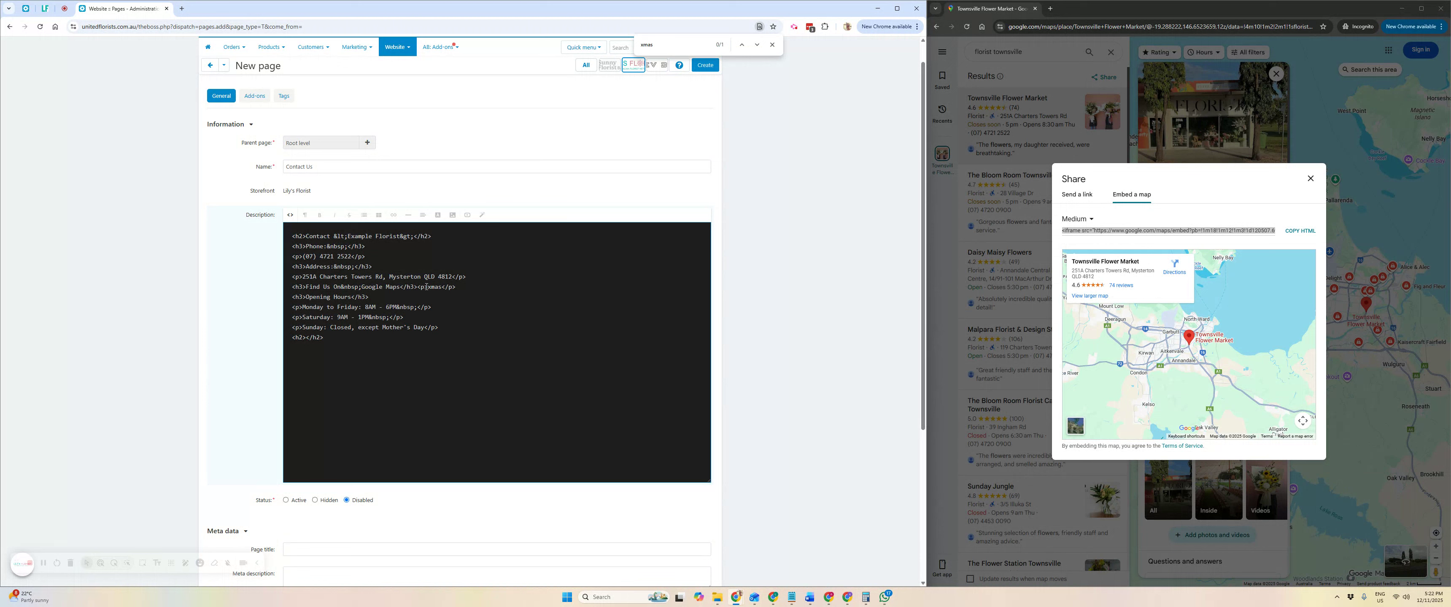
key(Return)
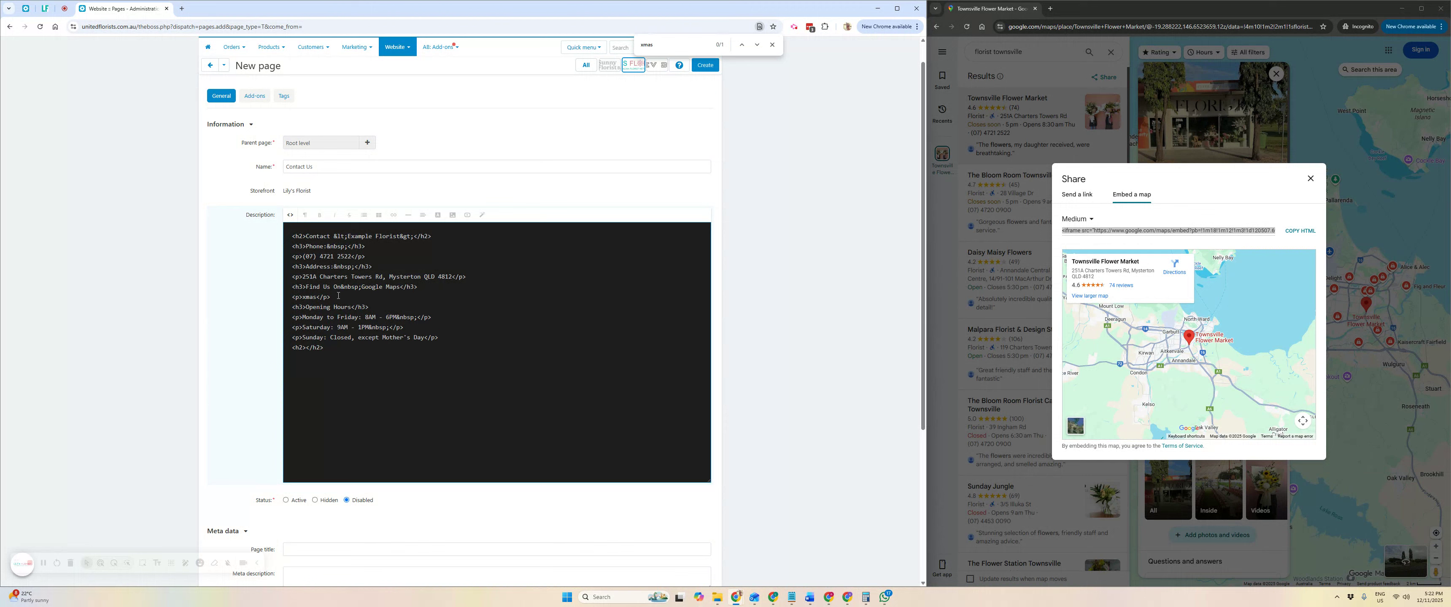
drag(327, 295, 285, 294)
right_click(302, 295)
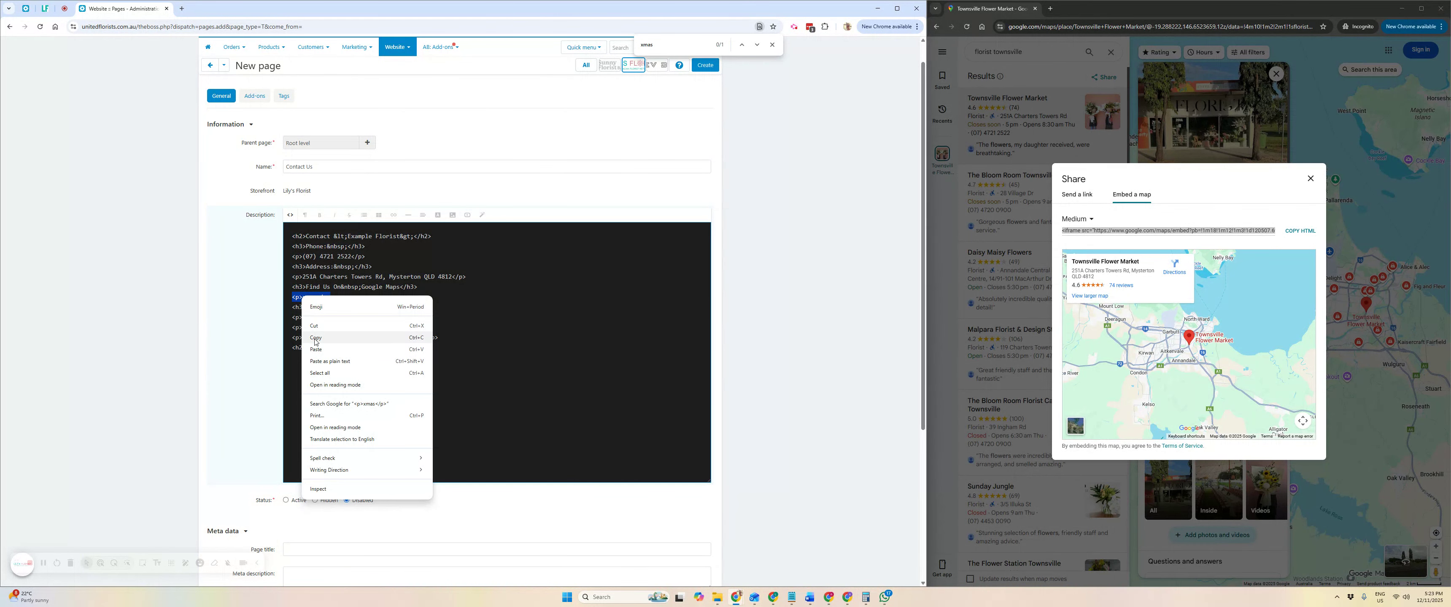
click(320, 352)
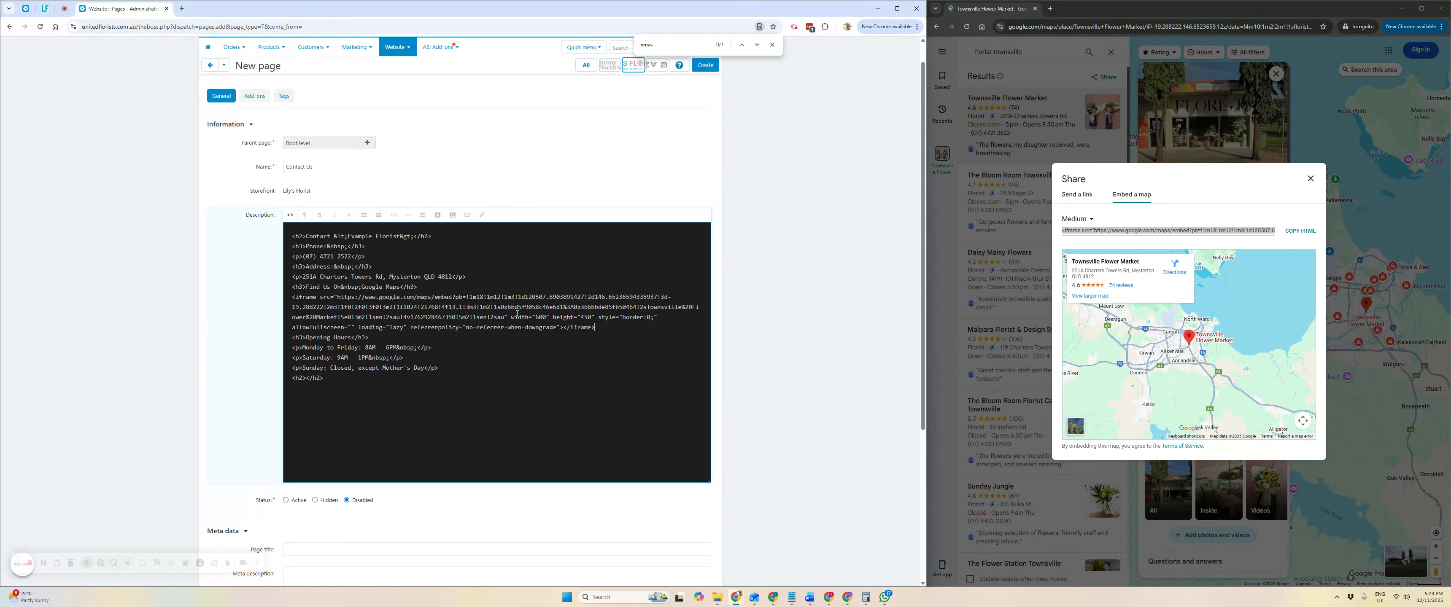
Find the iframe width via 'wid' and change it from 600 to 100%.
key(ctrl+f)
text(wid)
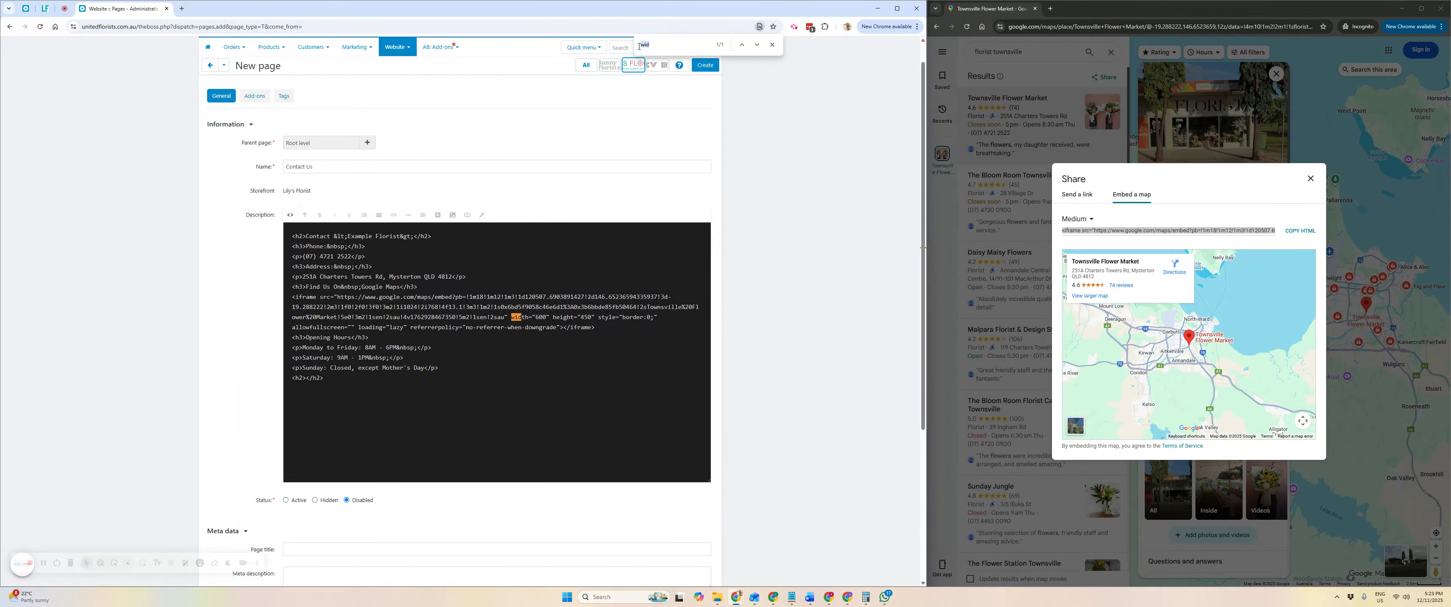
double_click(539, 317)
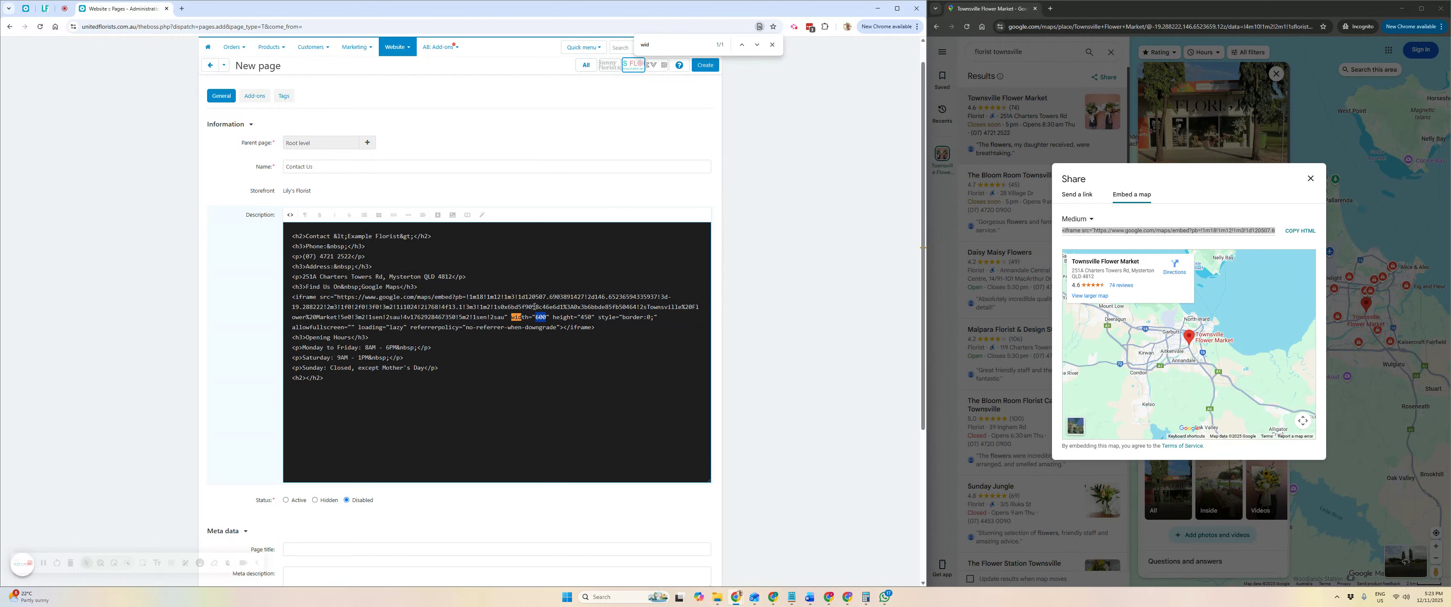
text(100%)
drag(538, 317, 548, 318)
double_click(589, 319)
Switch to formatted view and scroll down to the full-width Townsville Flower Market map.
click(289, 215)
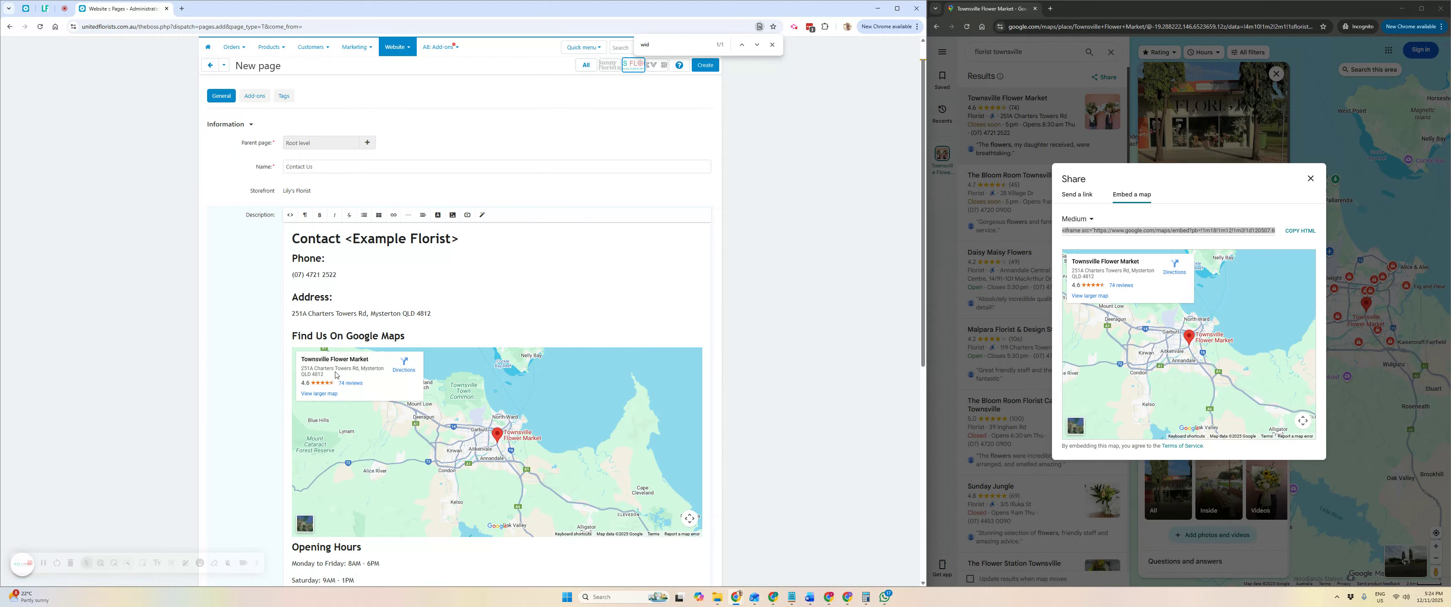
scroll(346, 378, down, 2)
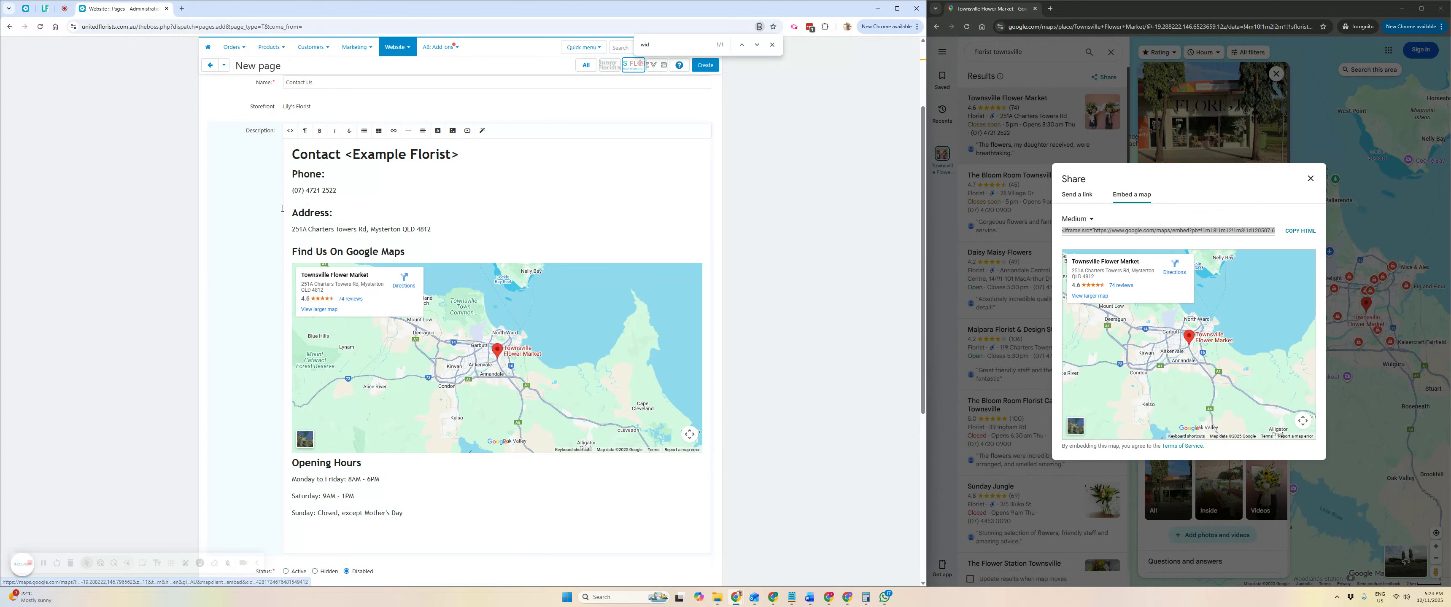
Try map heights of 200 and then 250 in the source, previewing each.
click(290, 131)
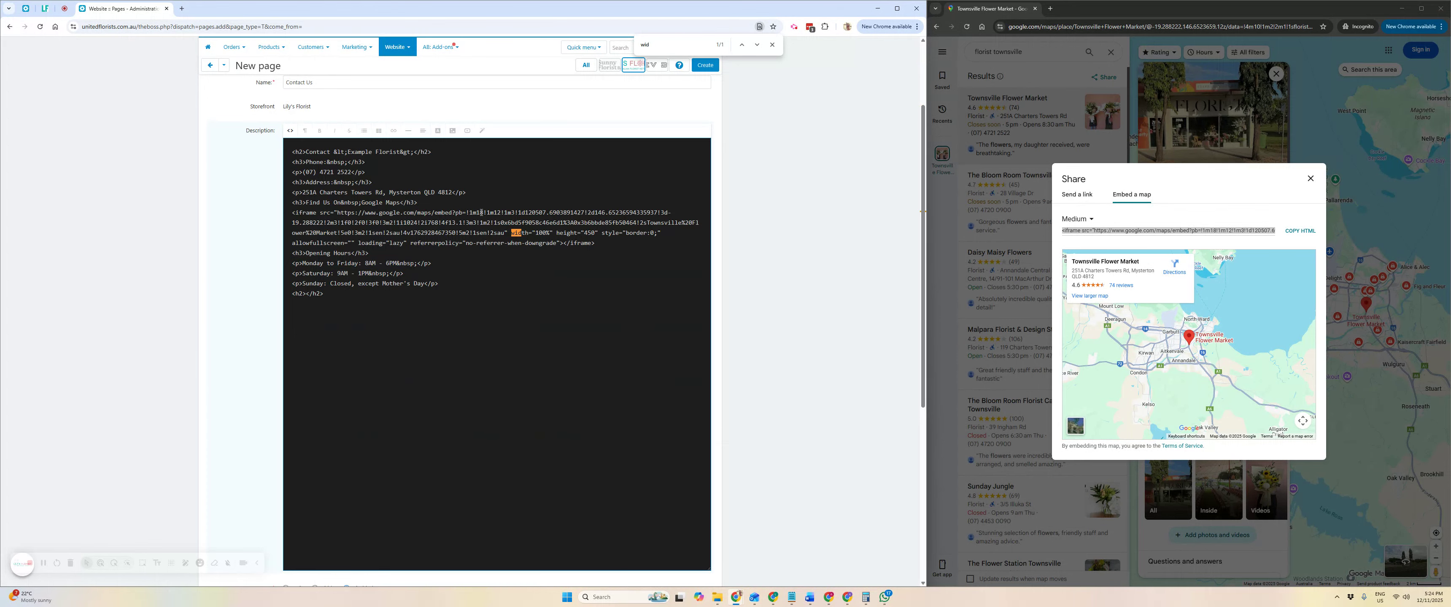
click(652, 46)
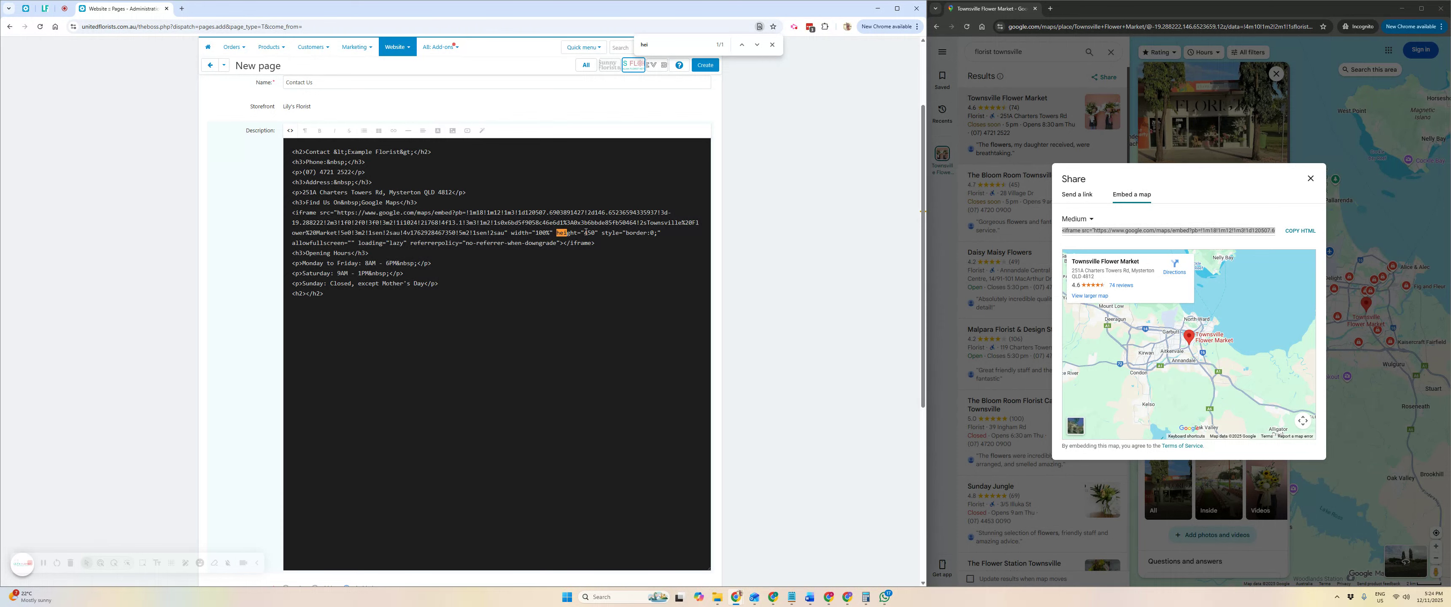
double_click(589, 232)
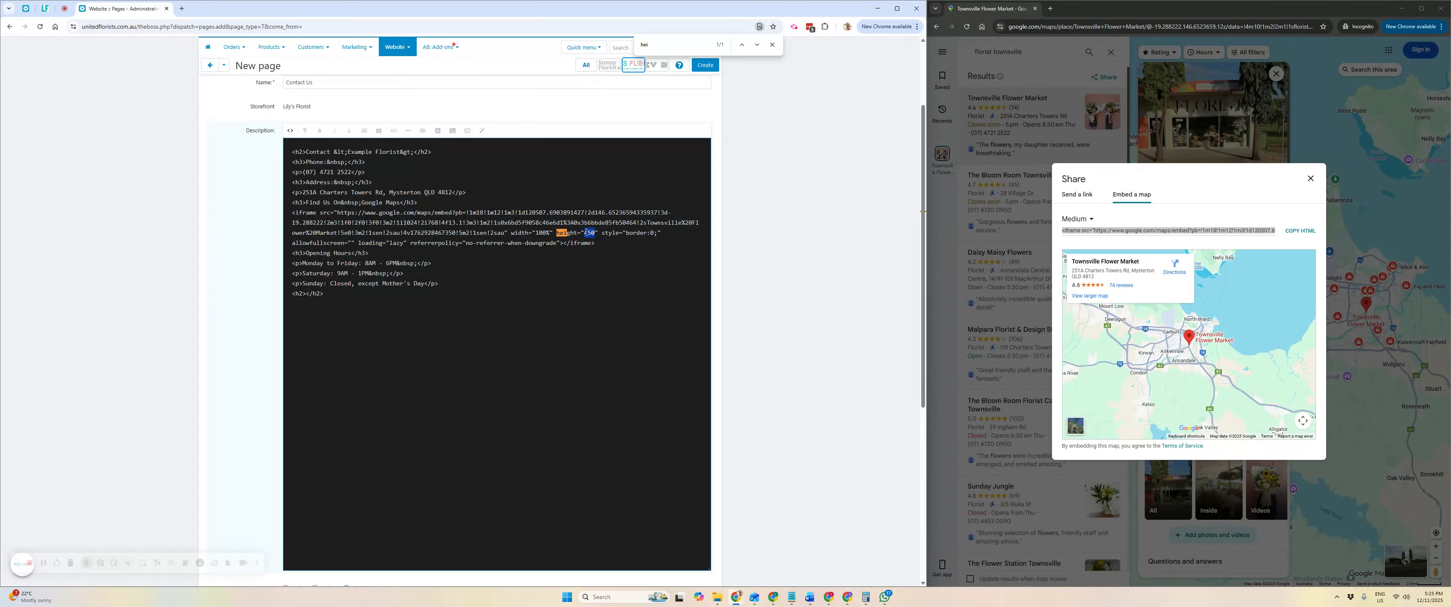
text(200)
click(289, 131)
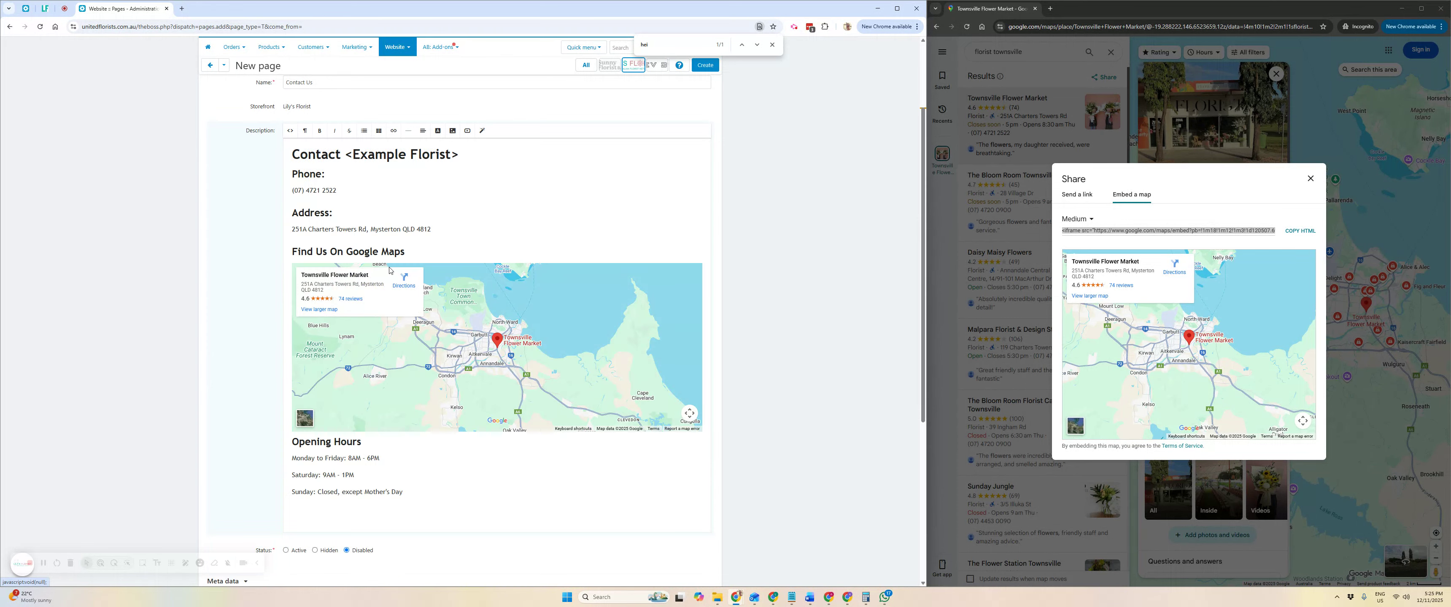
click(289, 131)
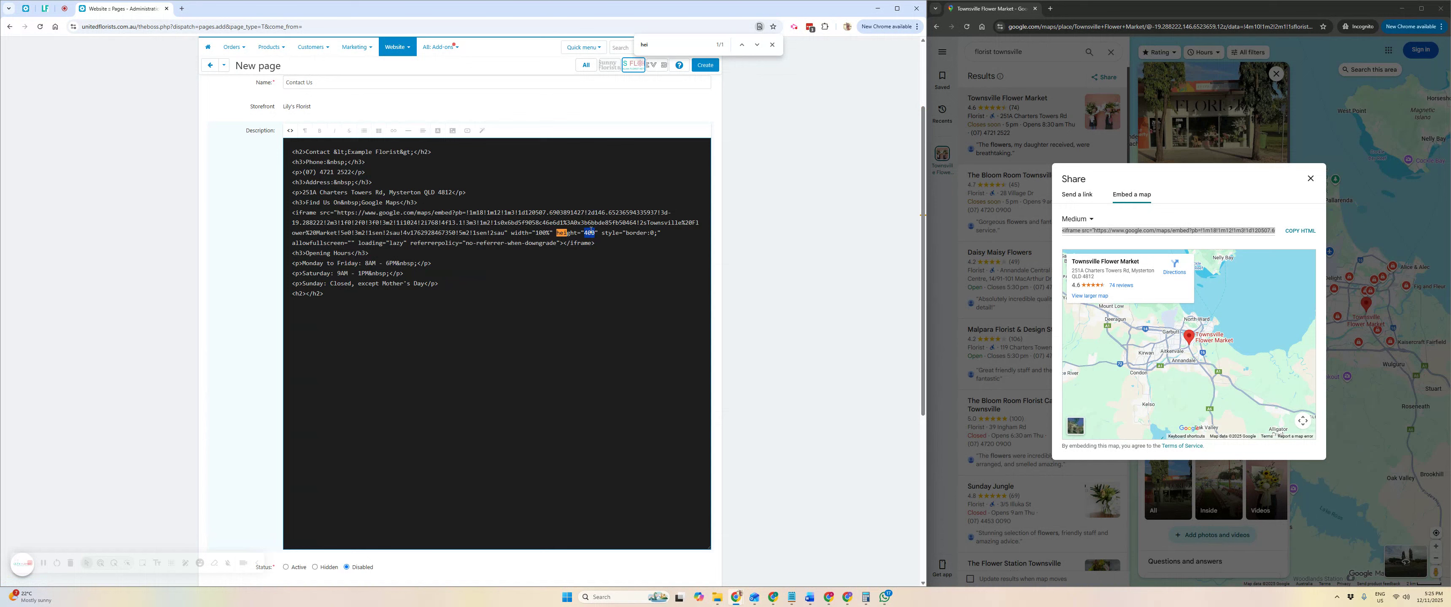
text(250)
click(291, 132)
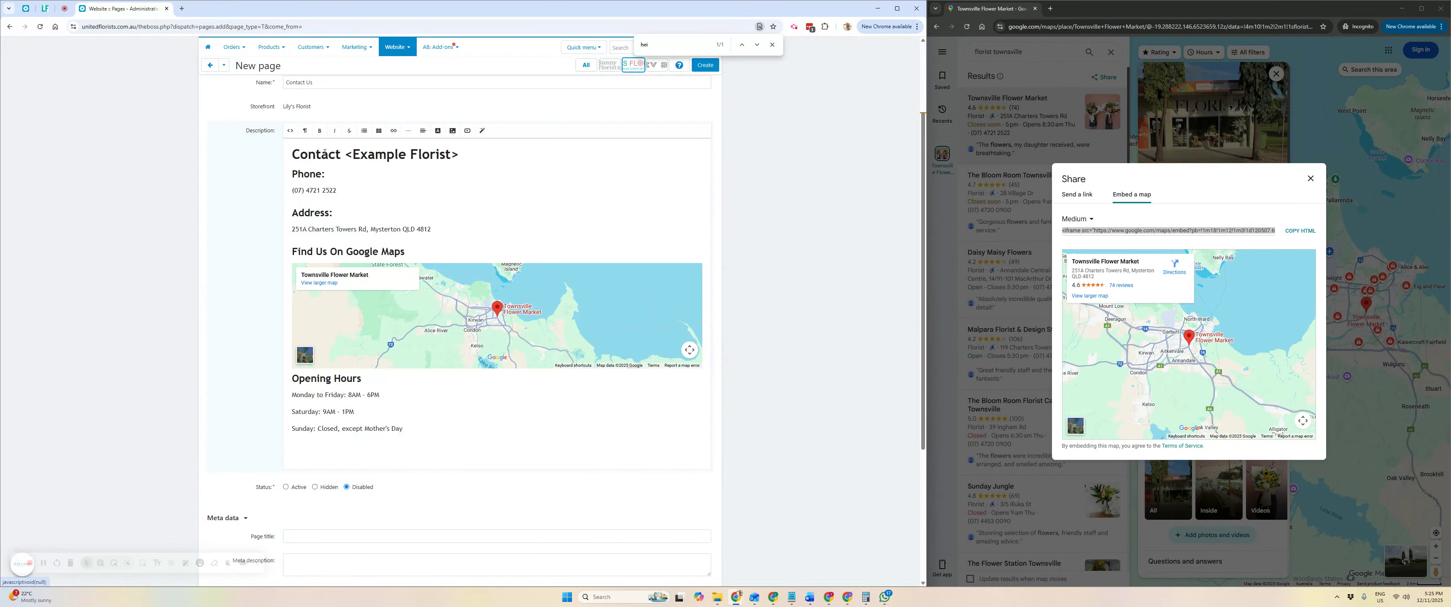
Change the map height to 600 and preview it in formatted view.
click(292, 134)
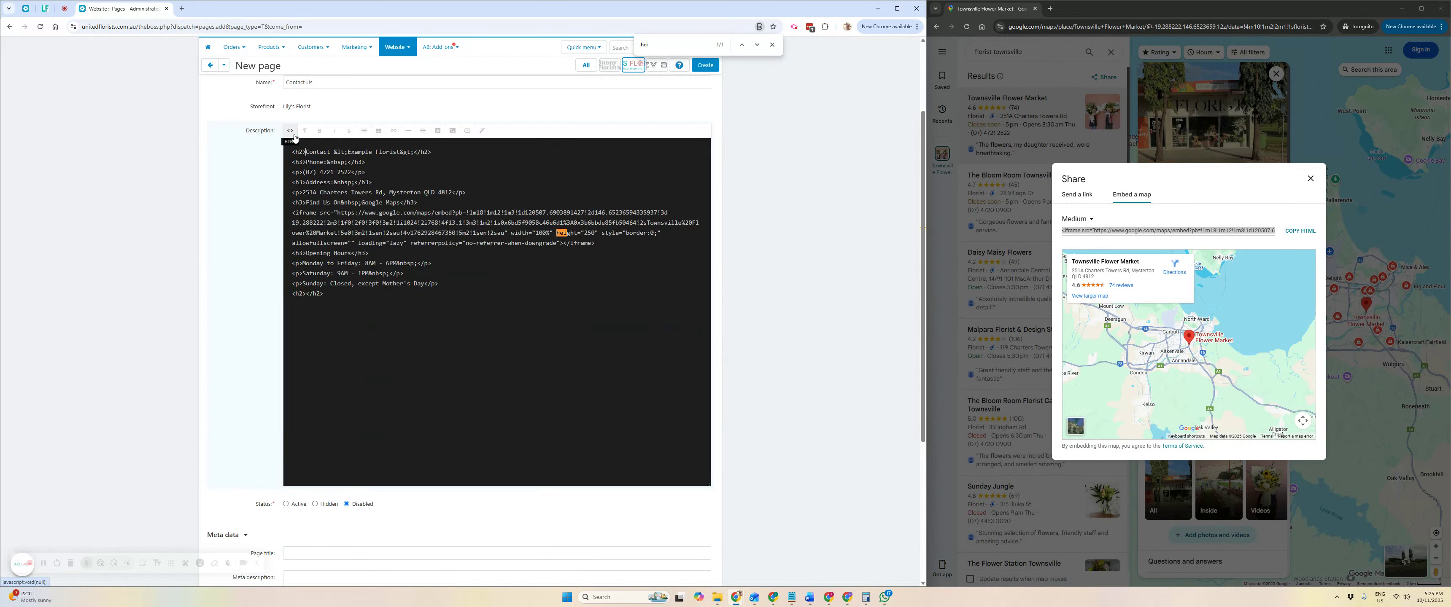
double_click(588, 233)
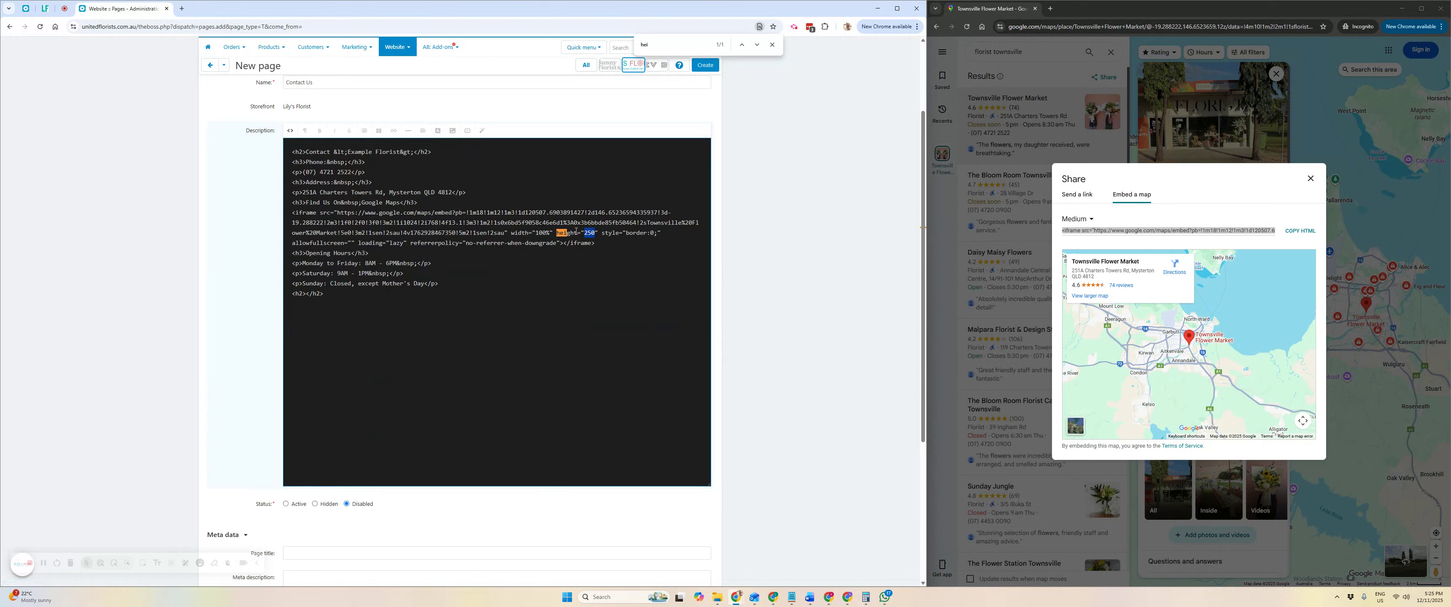
text(600)
click(290, 131)
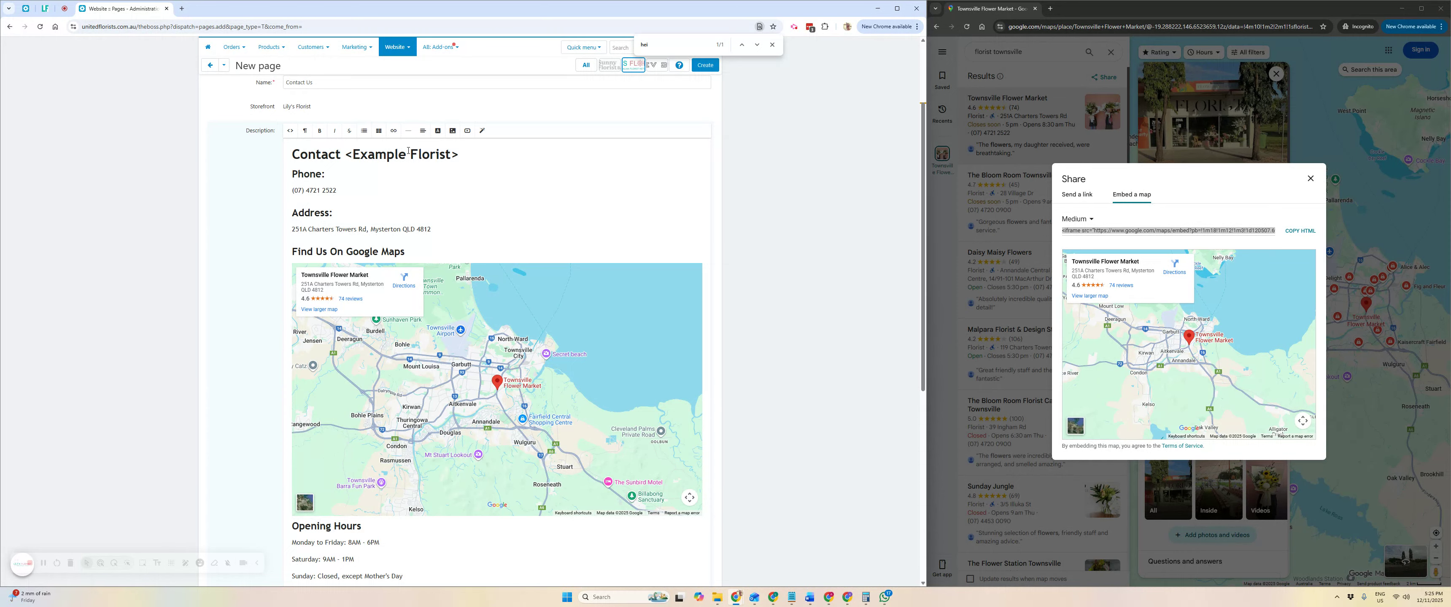
Toggle the HTML source view on and off, then close Chrome's find bar.
click(290, 131)
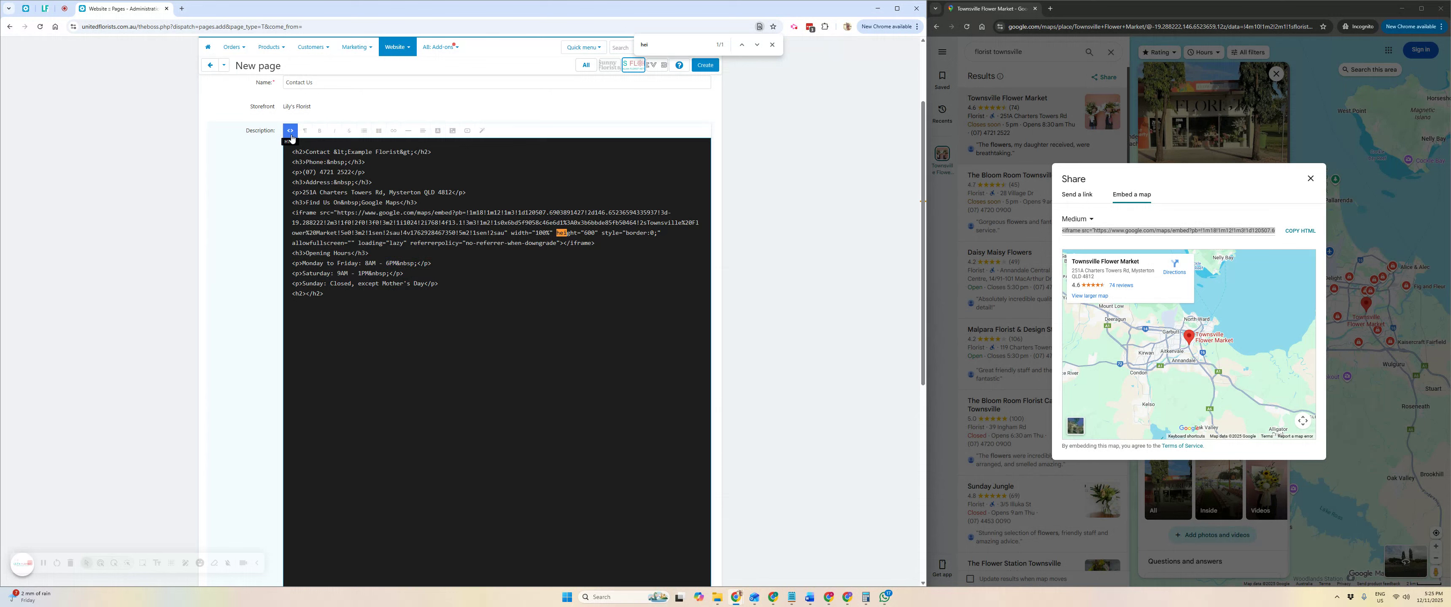
click(291, 134)
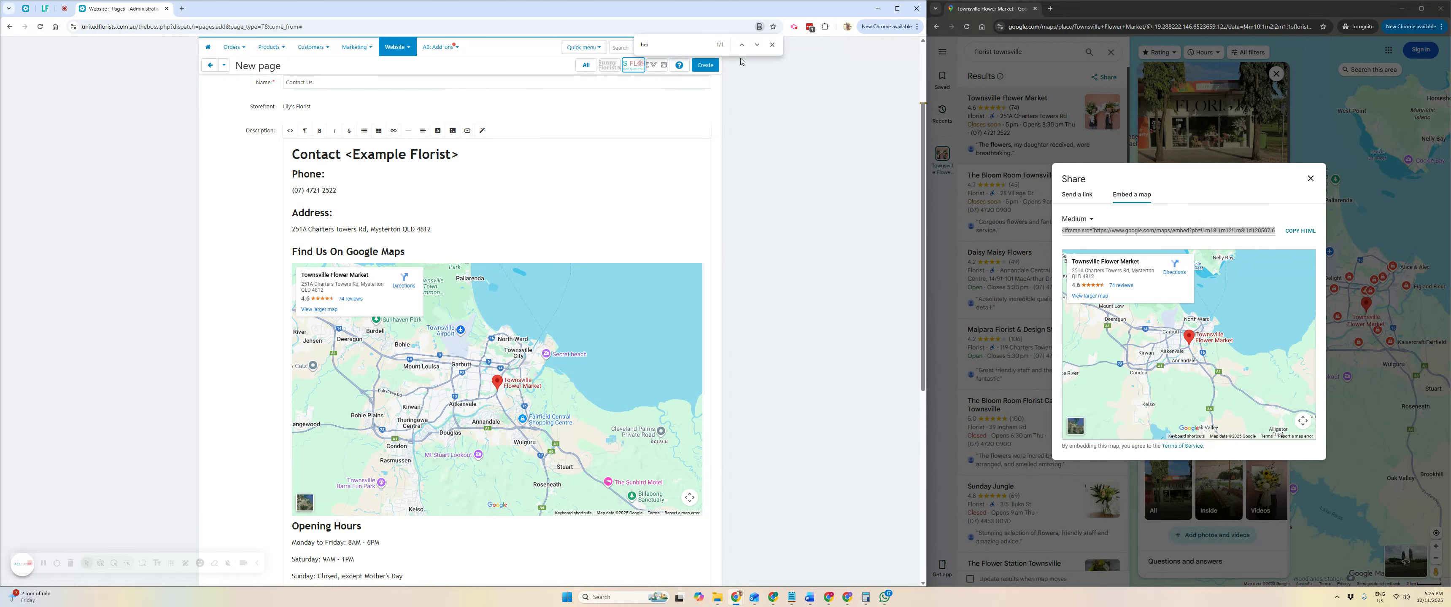
click(773, 44)
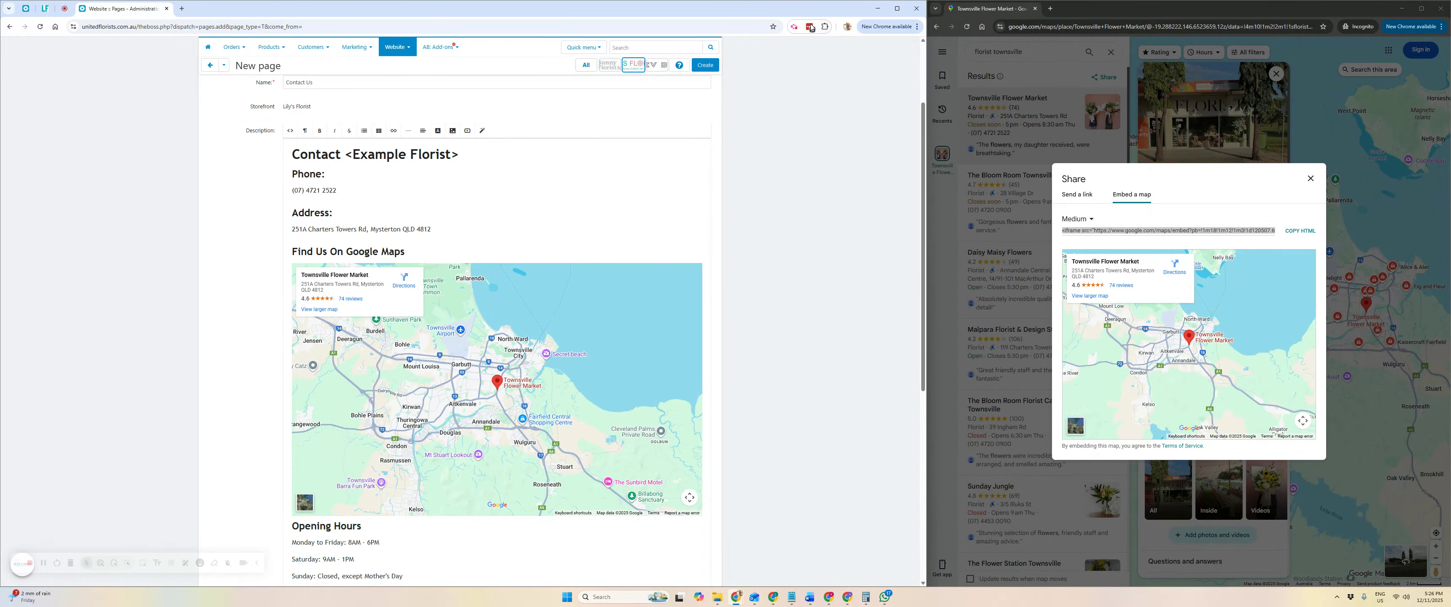
click(794, 27)
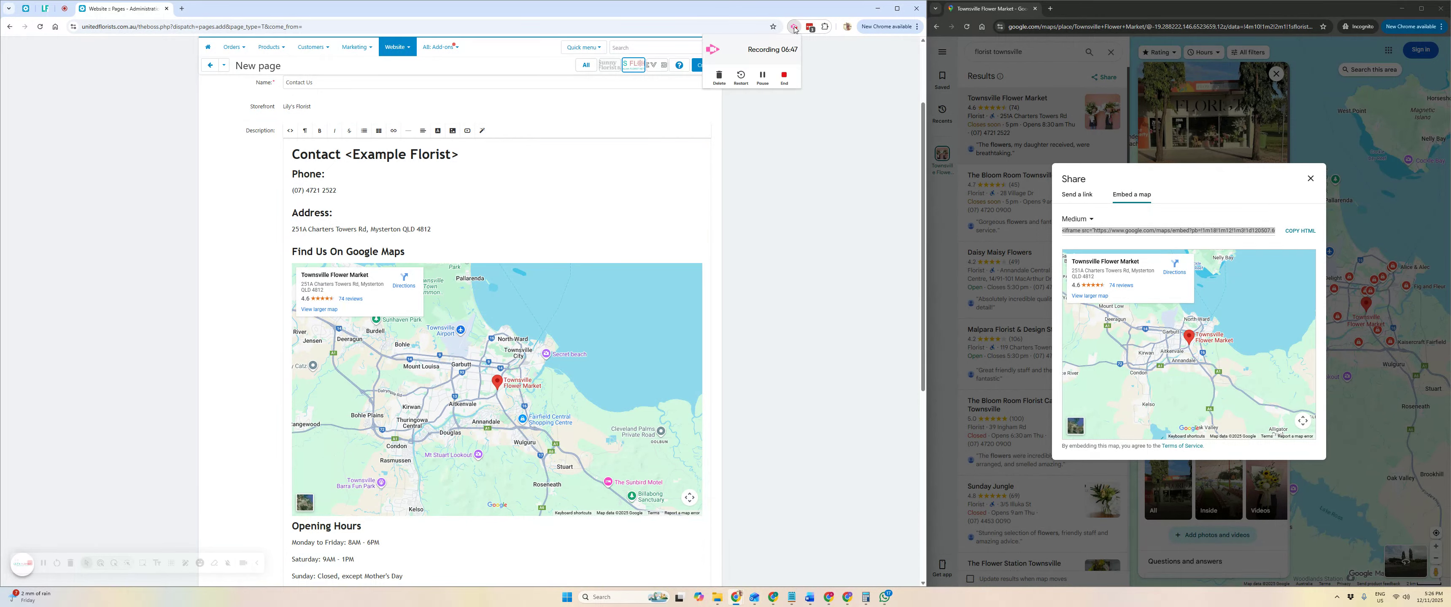